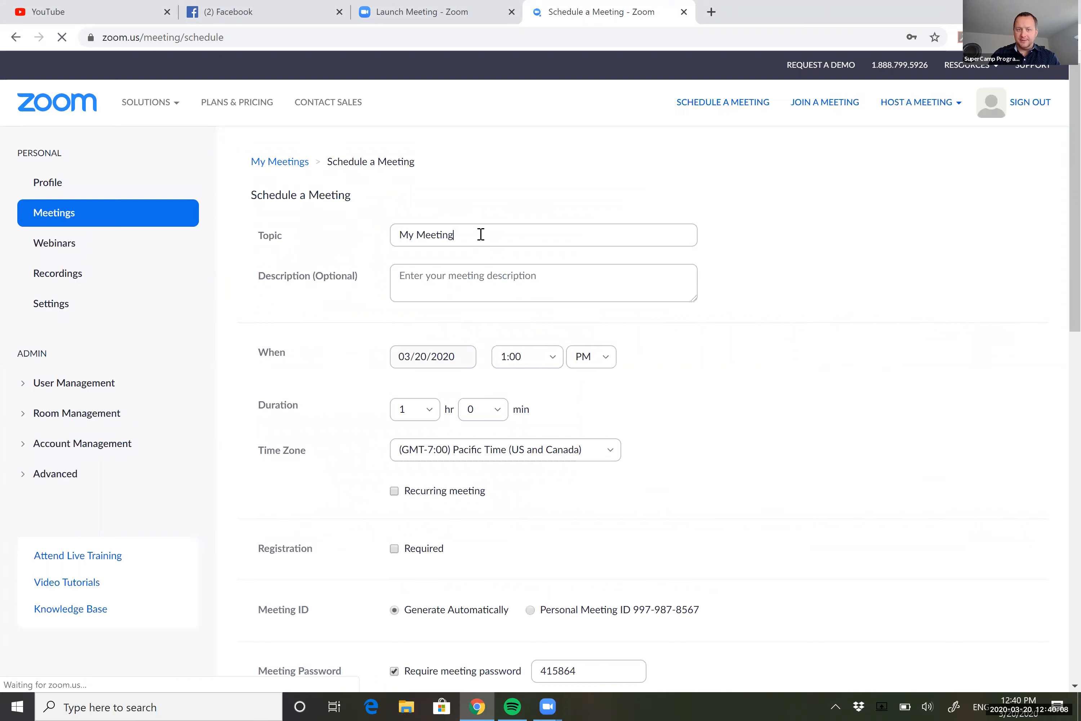
Set the meeting topic to 'Geometry 1st Hour' and the description to 'Right Triangle Unit'.
key("ctrl+BackSpace")
key("ctrl+BackSpace")
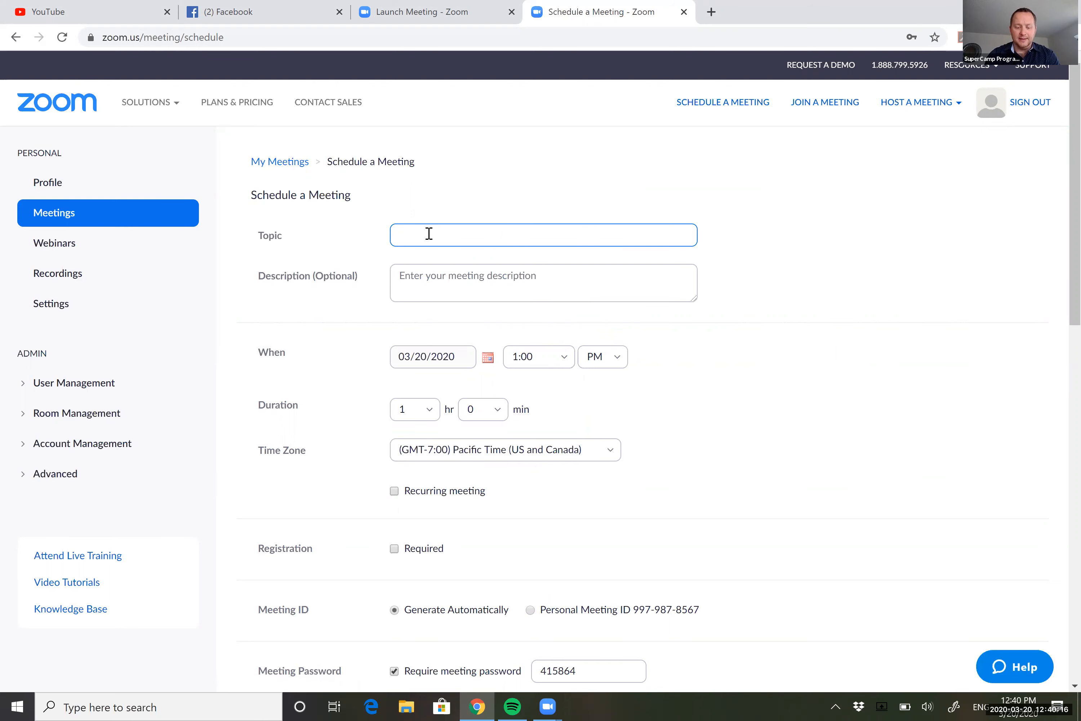
type("Geom")
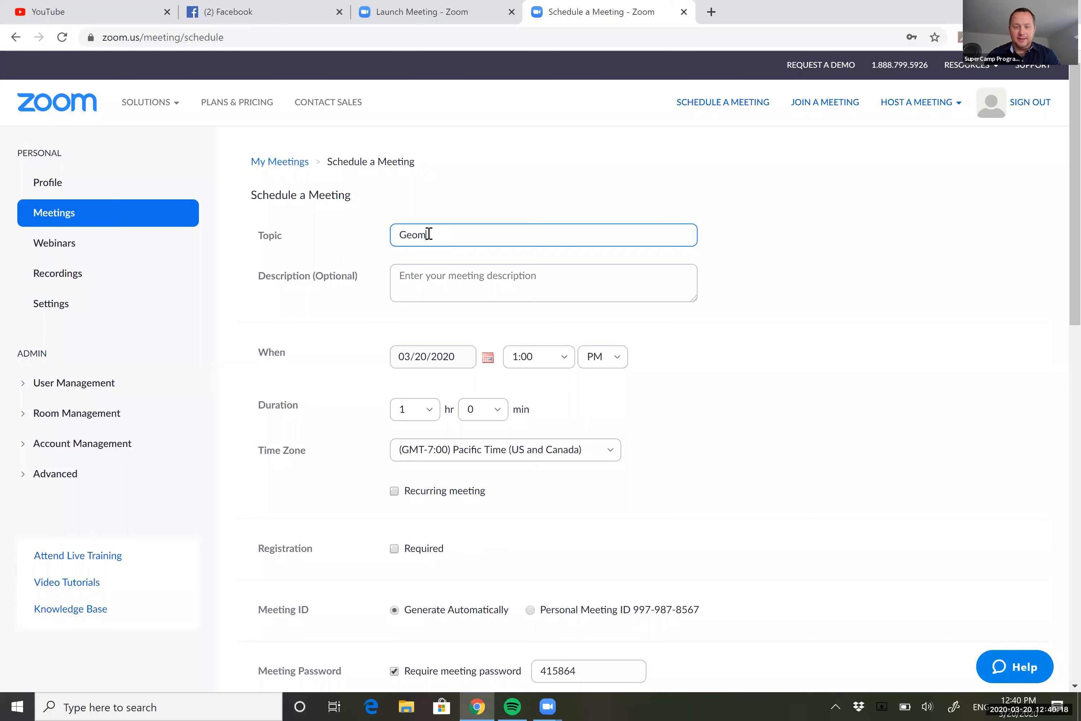
type("etry 1st Hour")
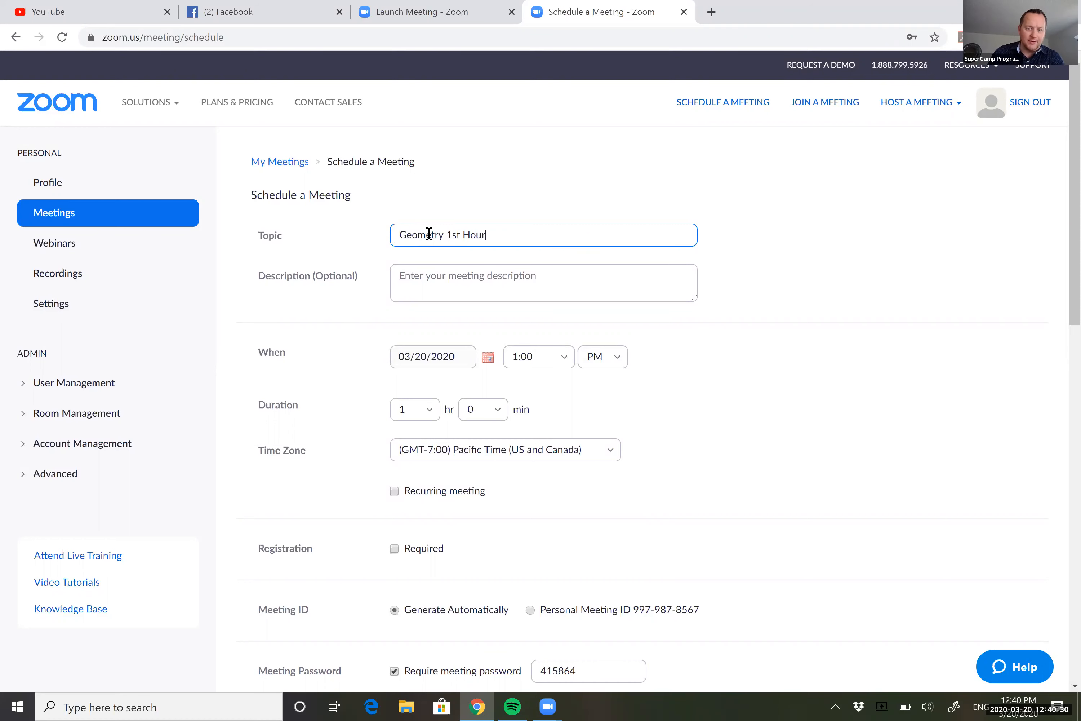
left_click(459, 283)
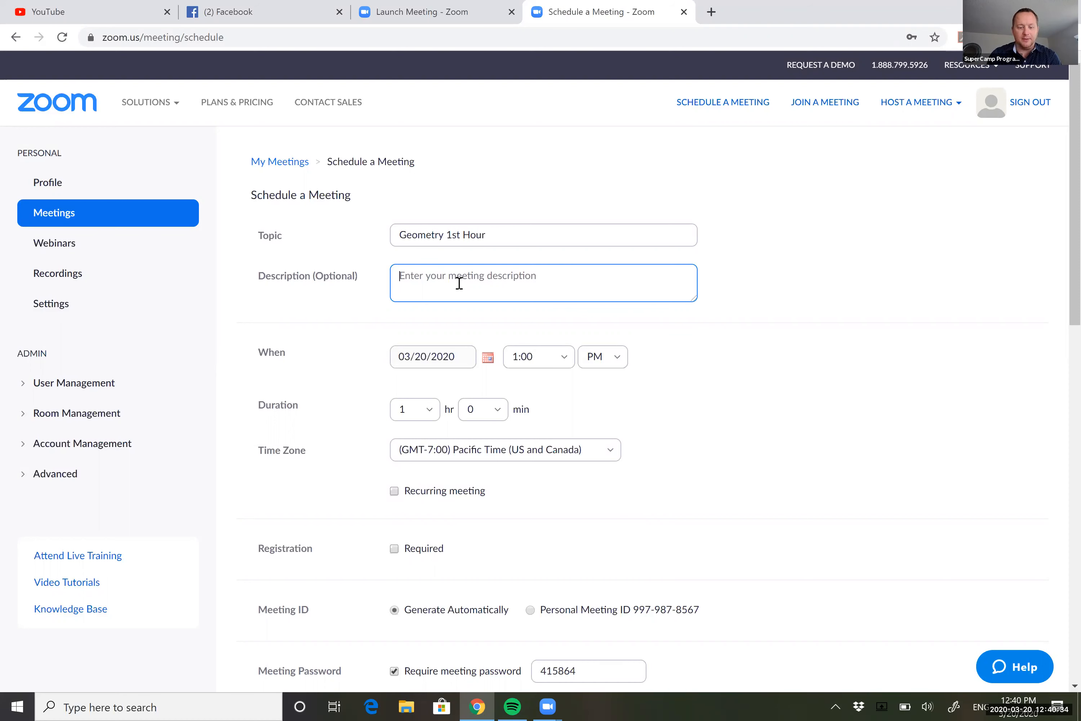
type("Right")
type(" Triangle")
type(" Unti")
key("BackSpace")
key("BackSpace")
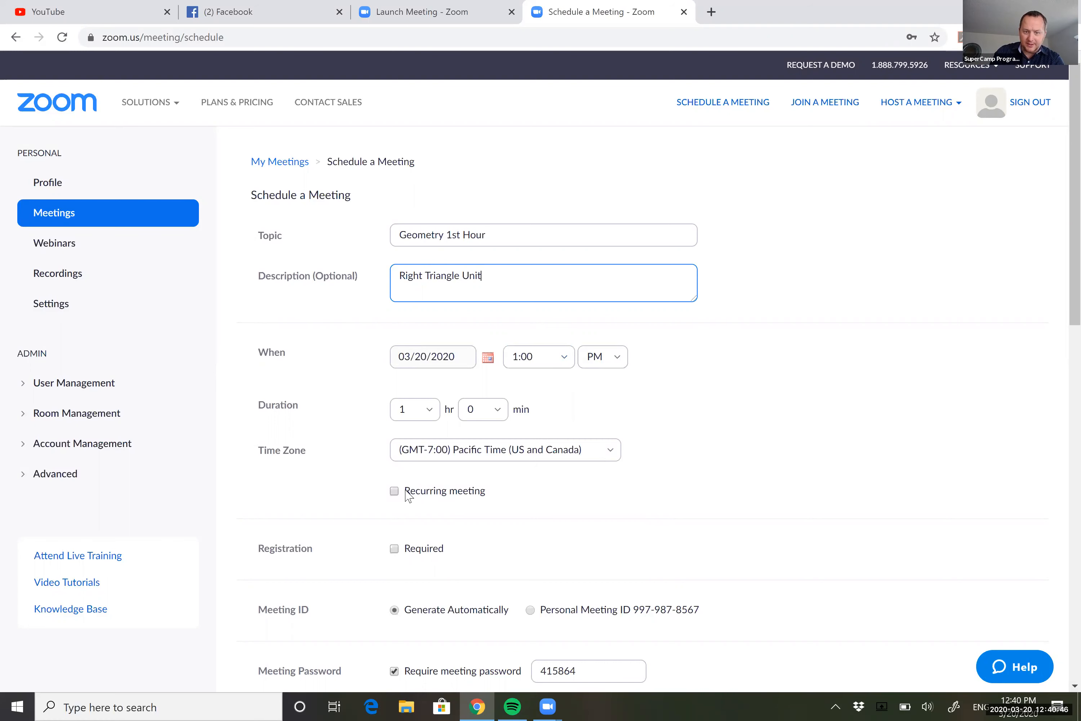
left_click(394, 492)
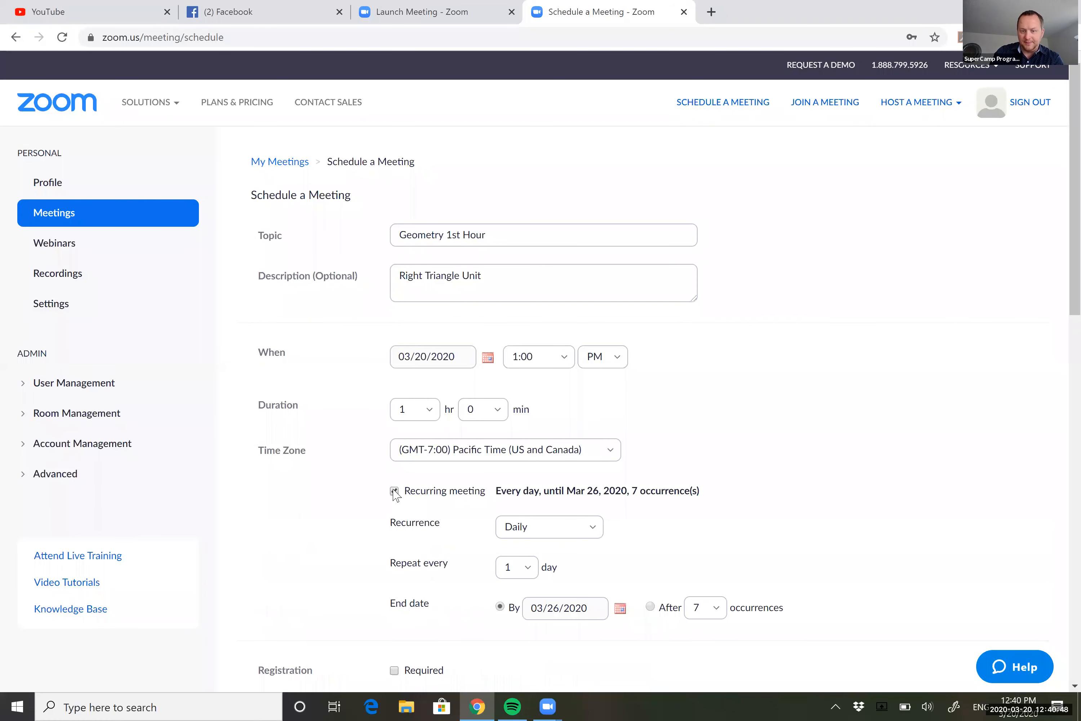
left_click(590, 530)
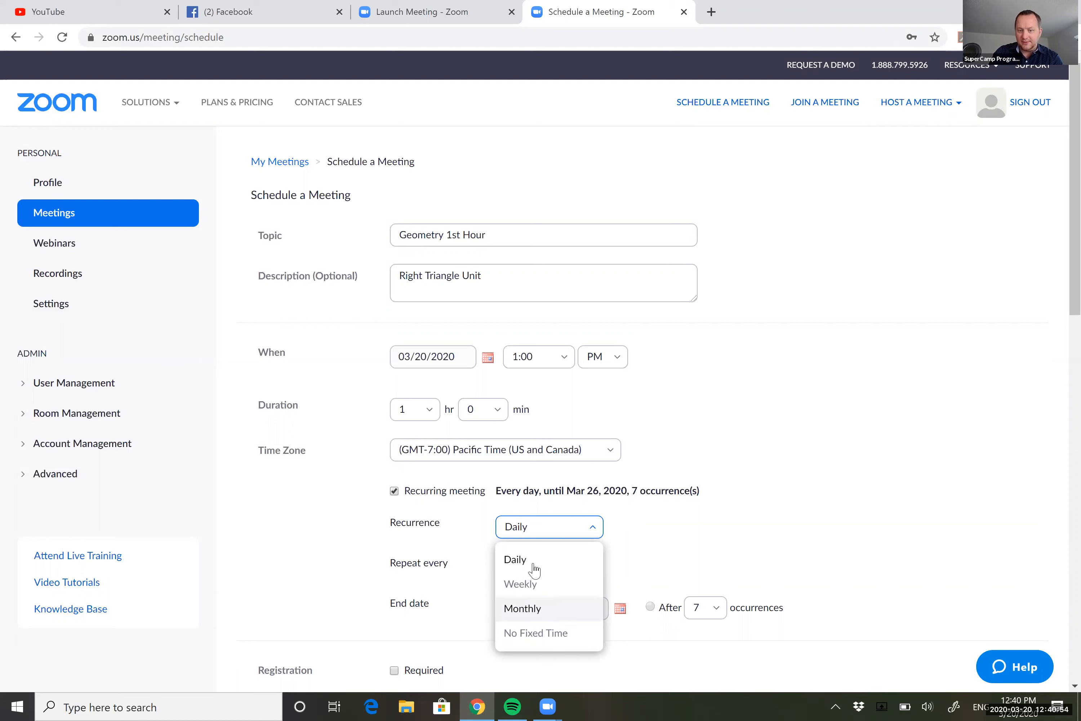
left_click(680, 540)
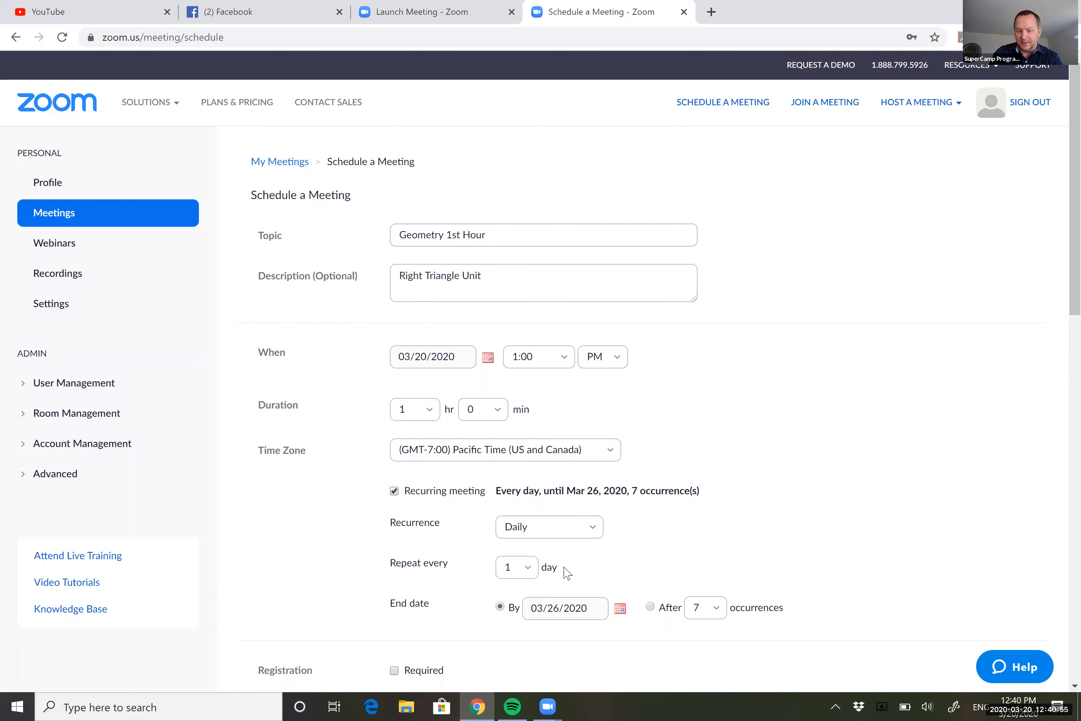
left_click(530, 572)
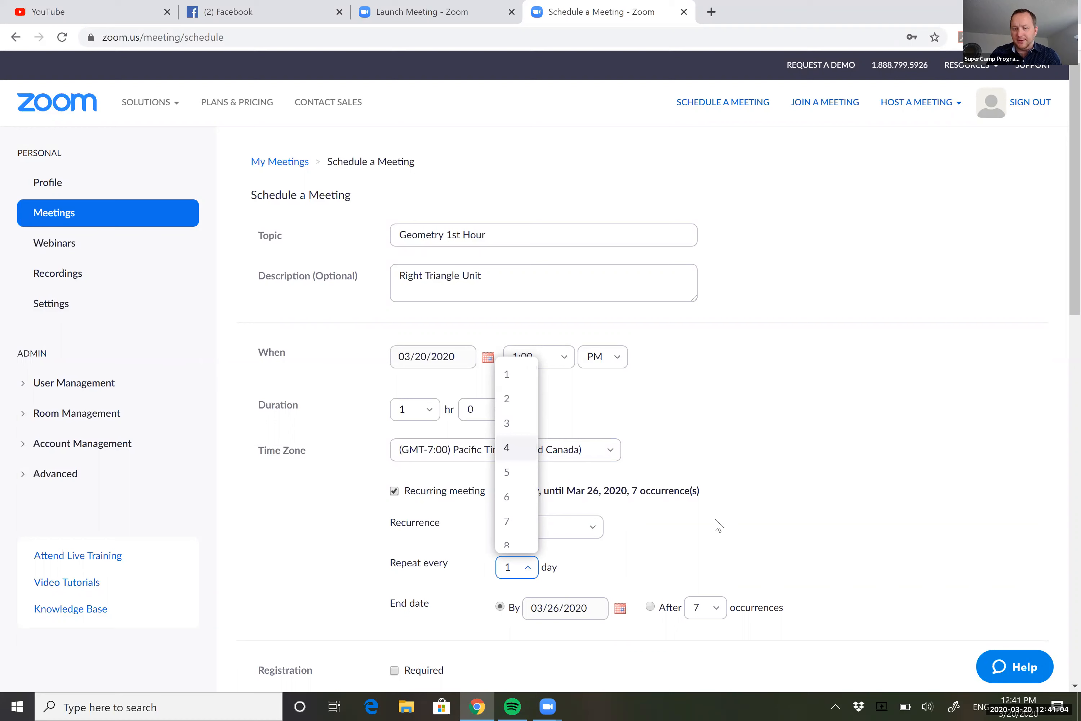
left_click(679, 550)
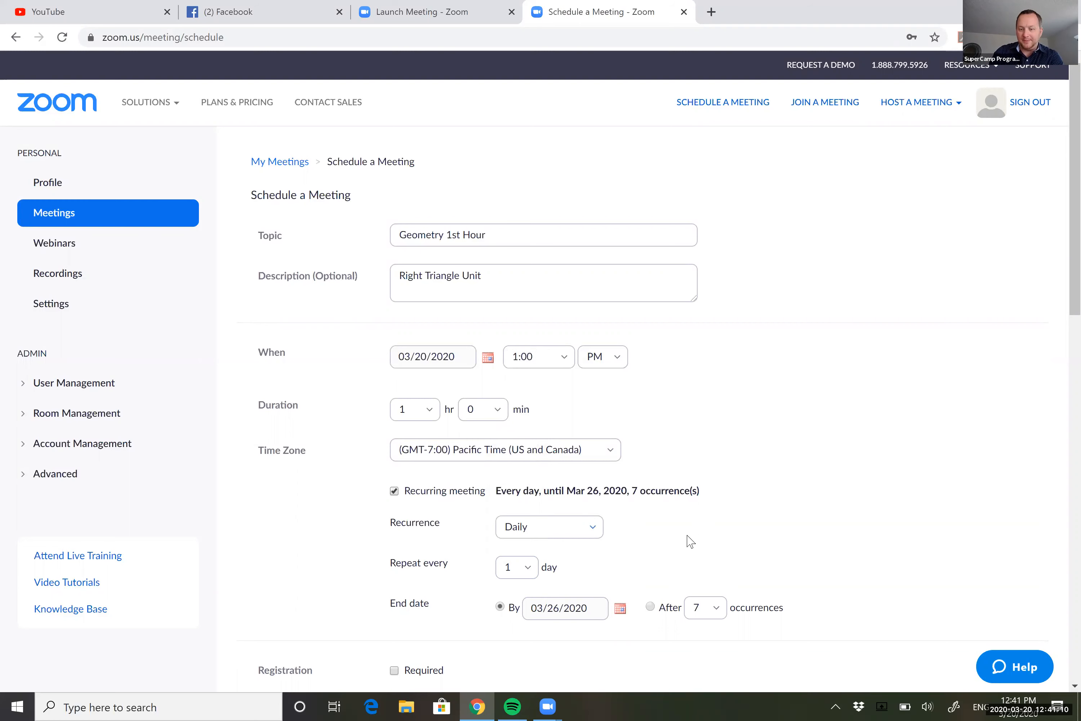
scroll(686, 541, "down", 3)
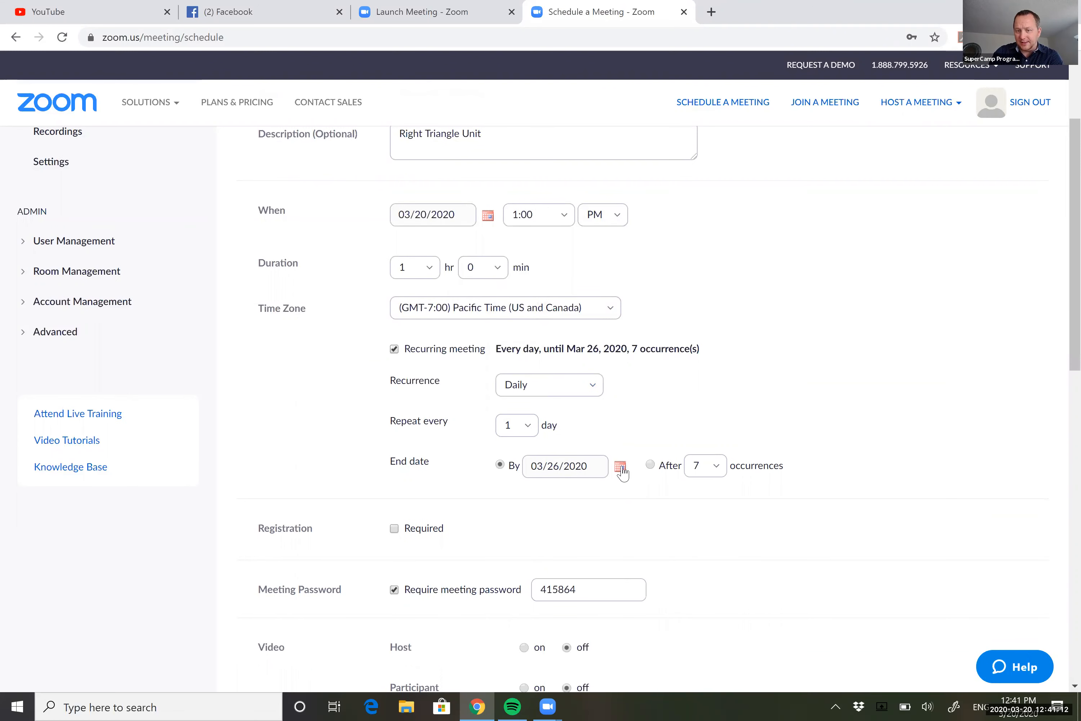
left_click(620, 467)
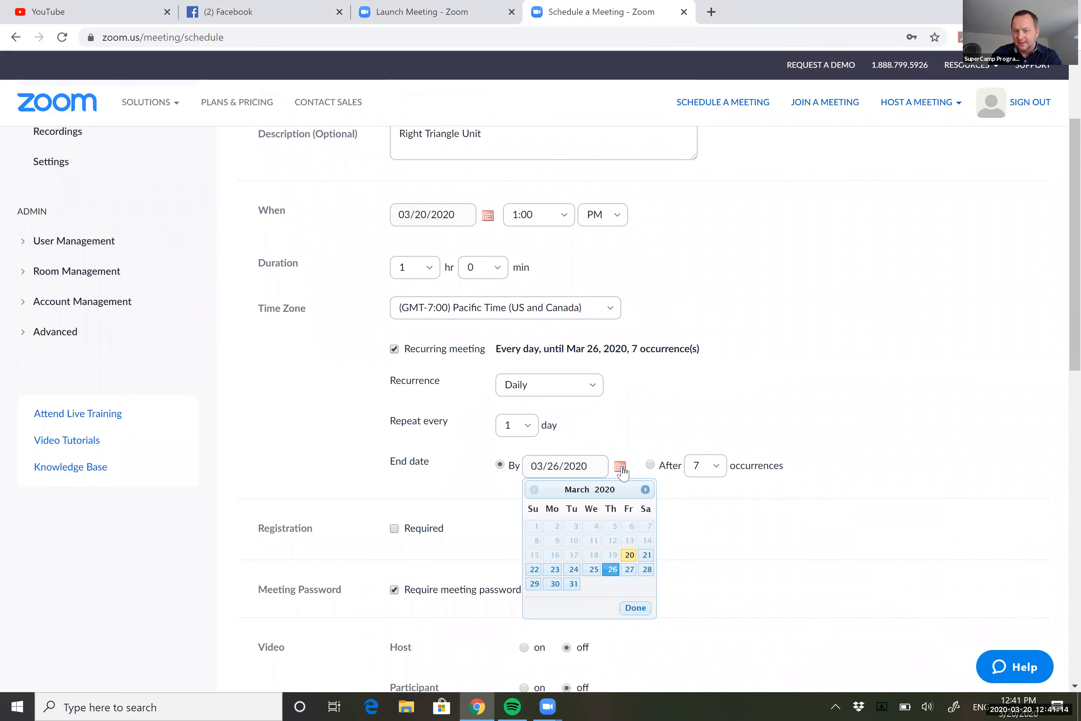
left_click(645, 489)
left_click(645, 489)
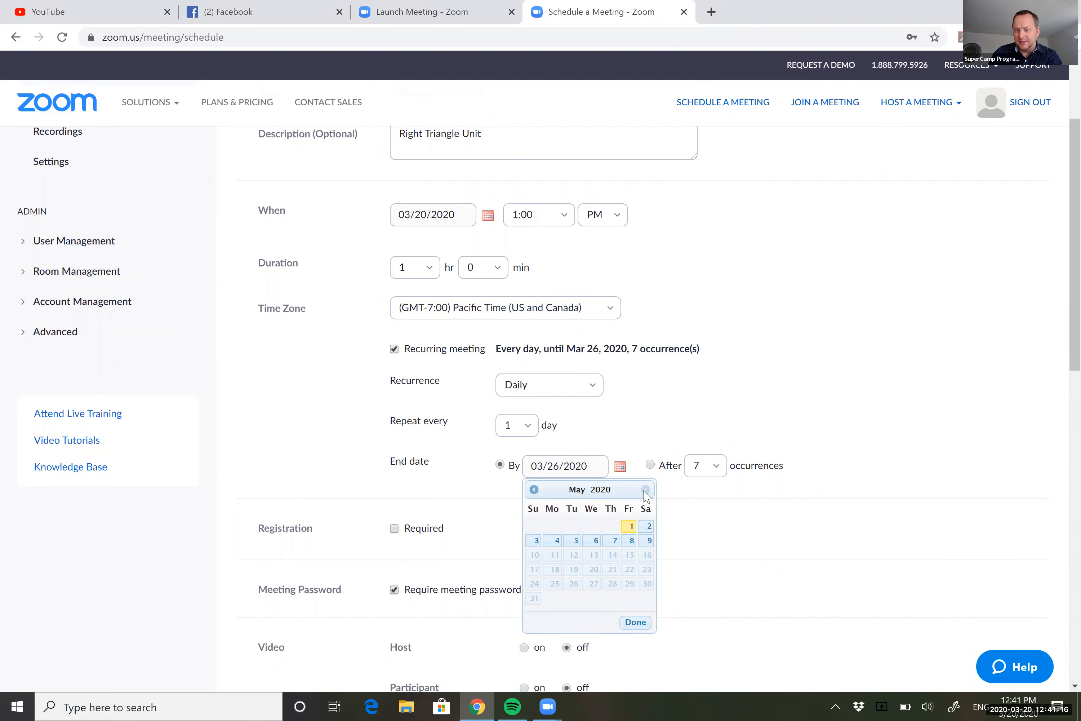
left_click(719, 471)
scroll(709, 635, "down", 5)
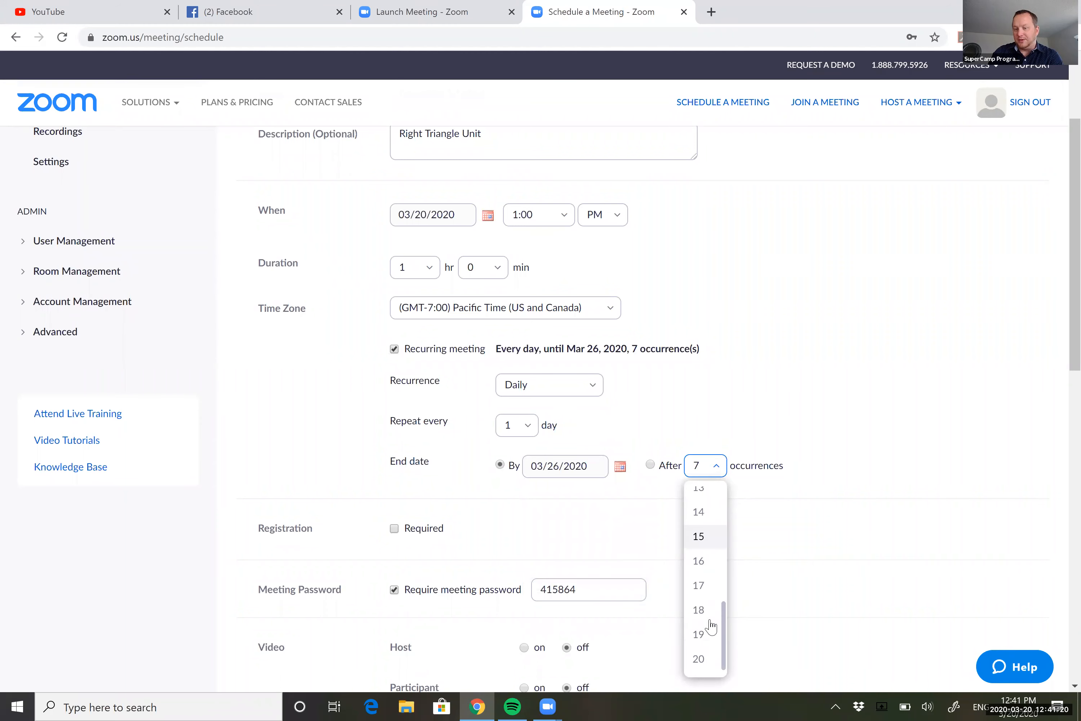
left_click(798, 550)
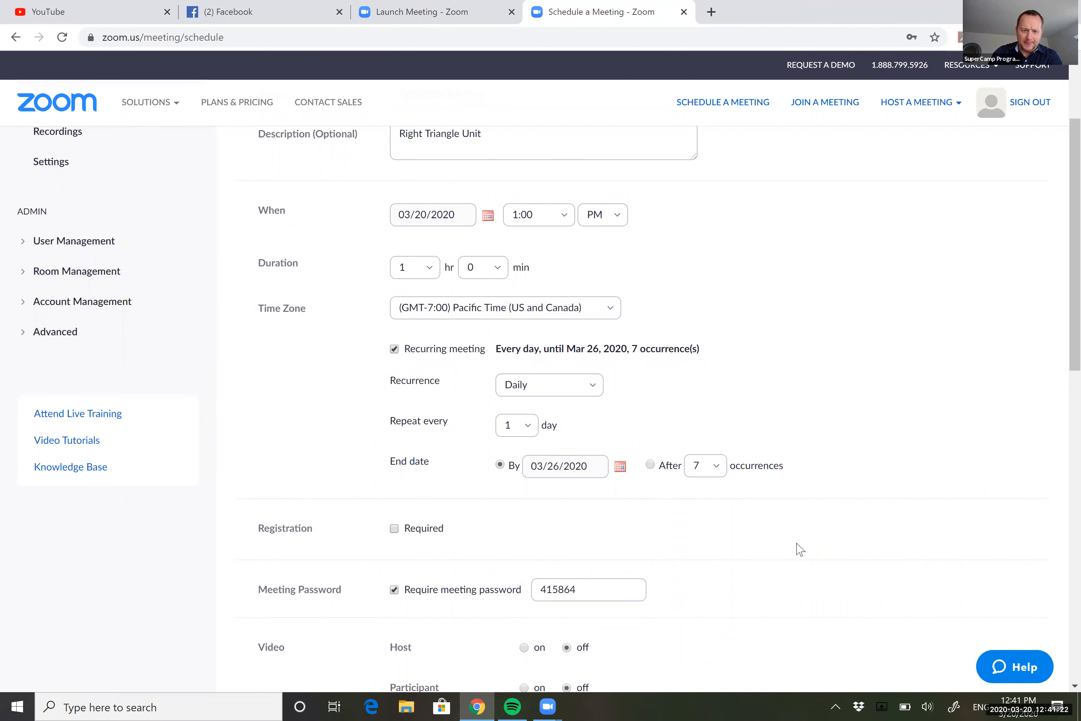
scroll(797, 550, "up", 1)
scroll(797, 549, "down", 5)
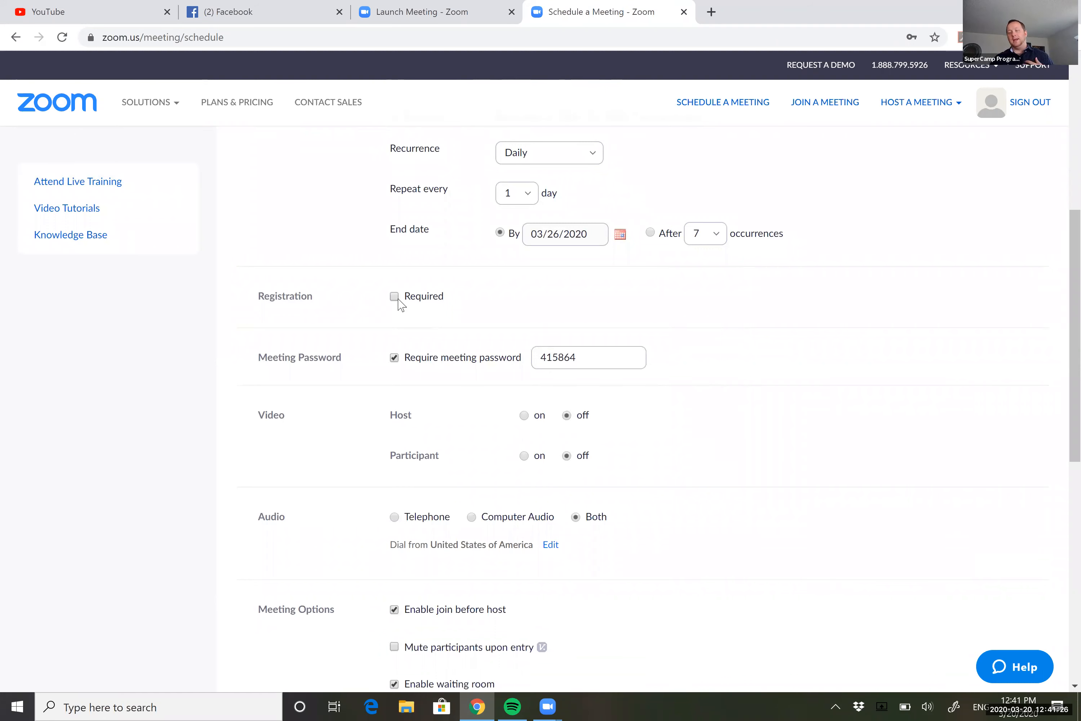
Turn off the meeting password requirement and set host and participant video to on.
left_click(393, 359)
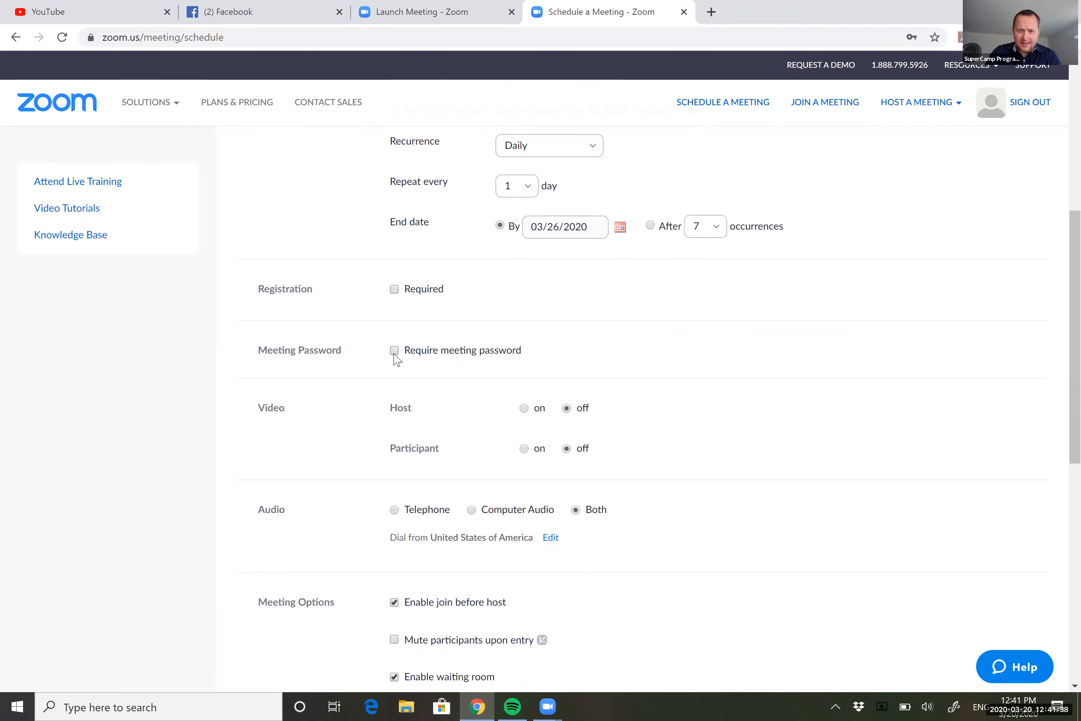
left_click(393, 359)
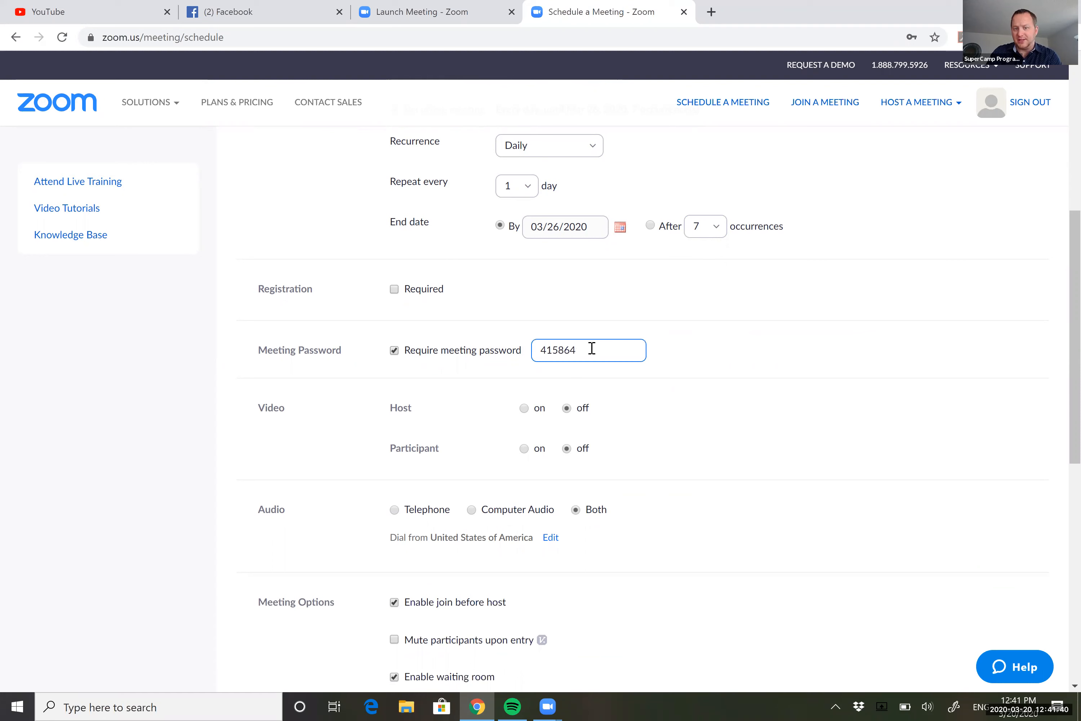
key("BackSpace")
key("BackSpace")
key("BackSpace")
key("BackSpace")
key("BackSpace")
key("BackSpace")
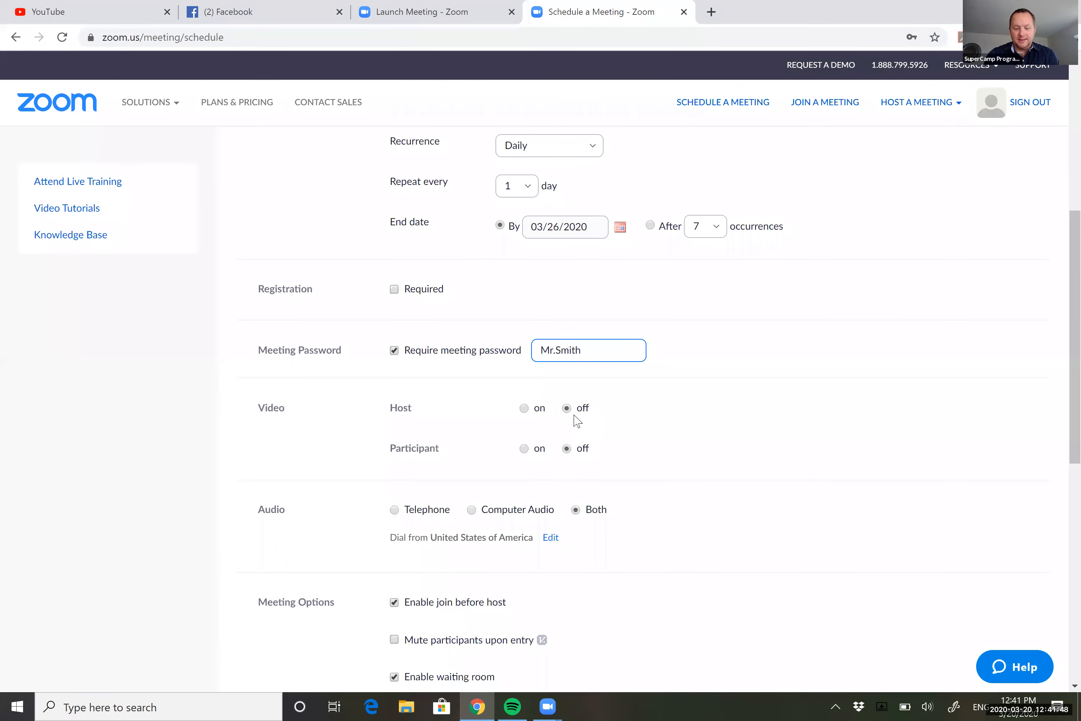
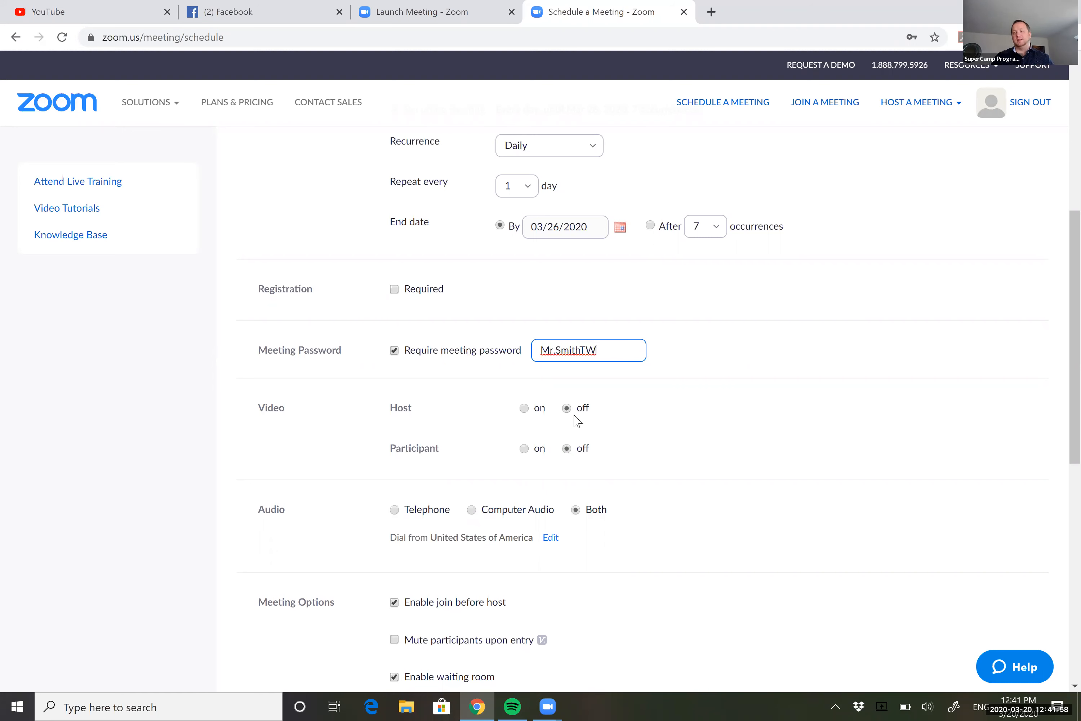
key("BackSpace")
key("BackSpace")
key("BackSpace")
key("BackSpace")
key("BackSpace")
key("BackSpace")
key("BackSpace")
key("BackSpace")
key("BackSpace")
key("BackSpace")
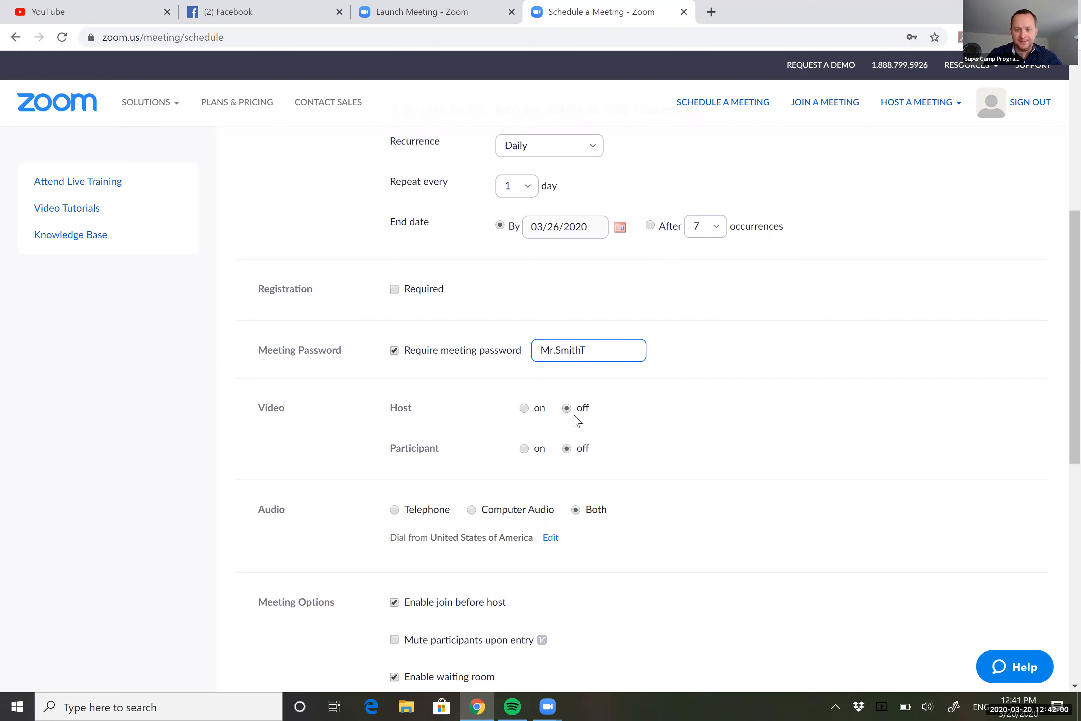
left_click(394, 351)
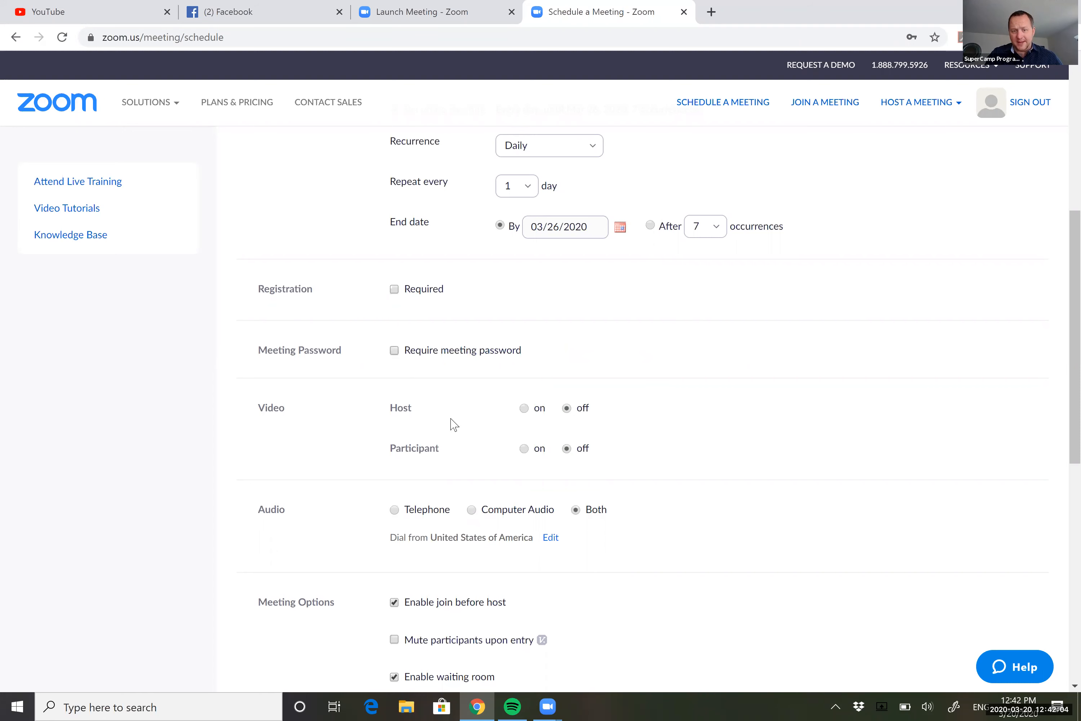
left_click(524, 408)
left_click(525, 449)
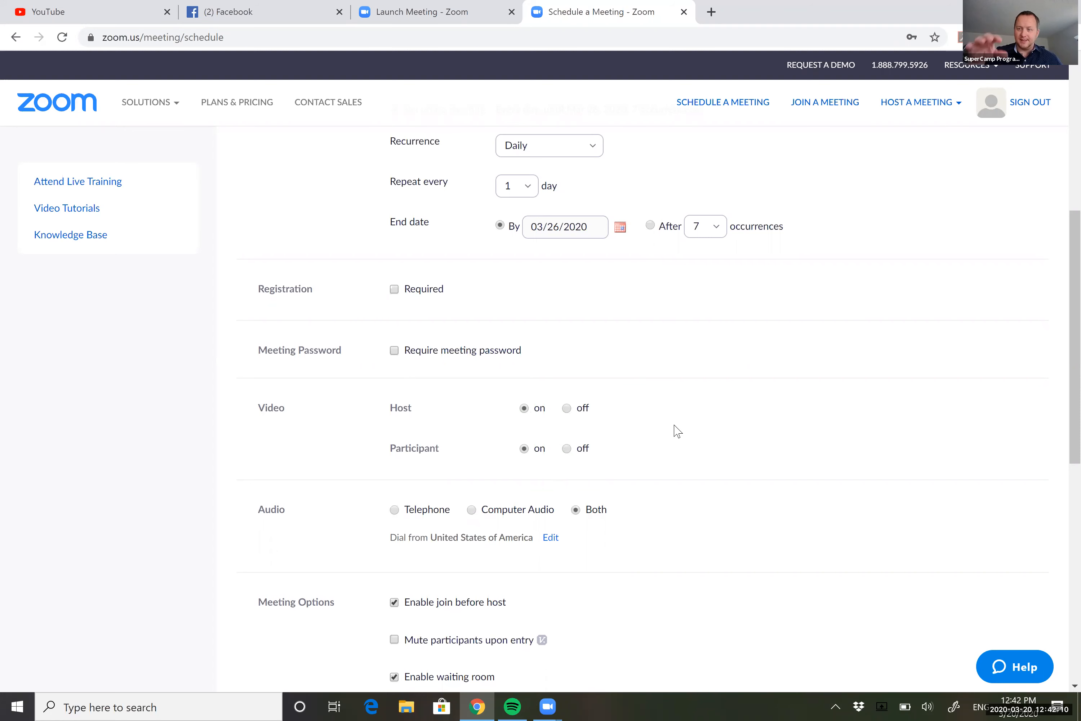
Enable automatic recording in the cloud and save the Geometry 1st Hour meeting.
scroll(678, 432, "down", 4)
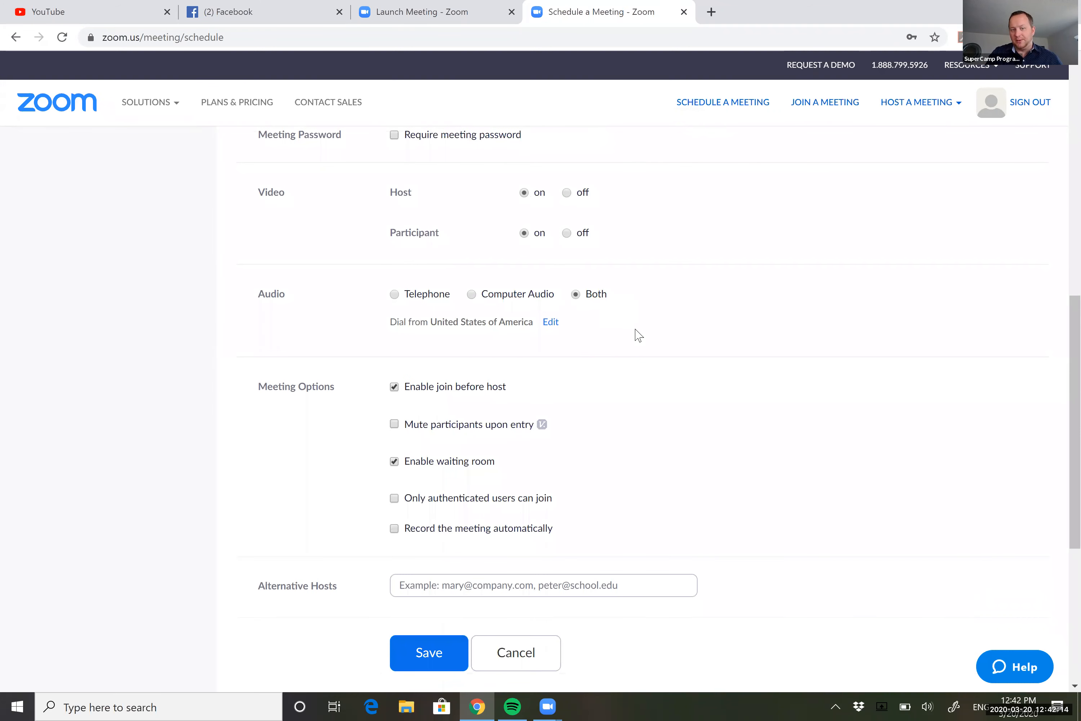
scroll(639, 334, "down", 2)
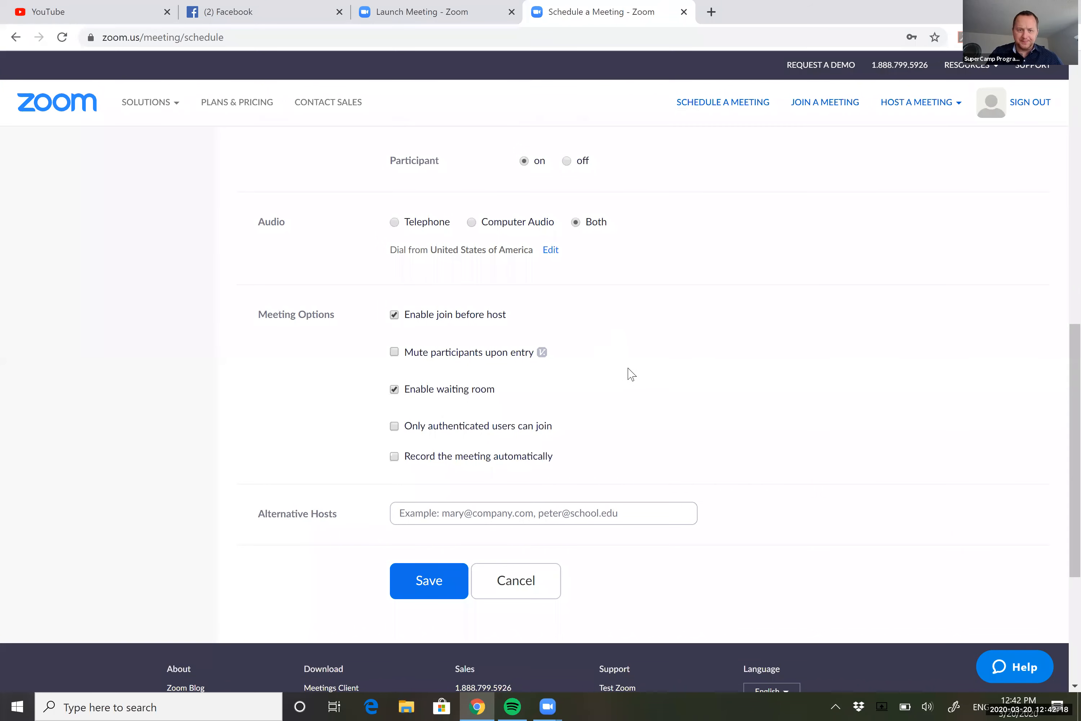
scroll(631, 374, "down", 1)
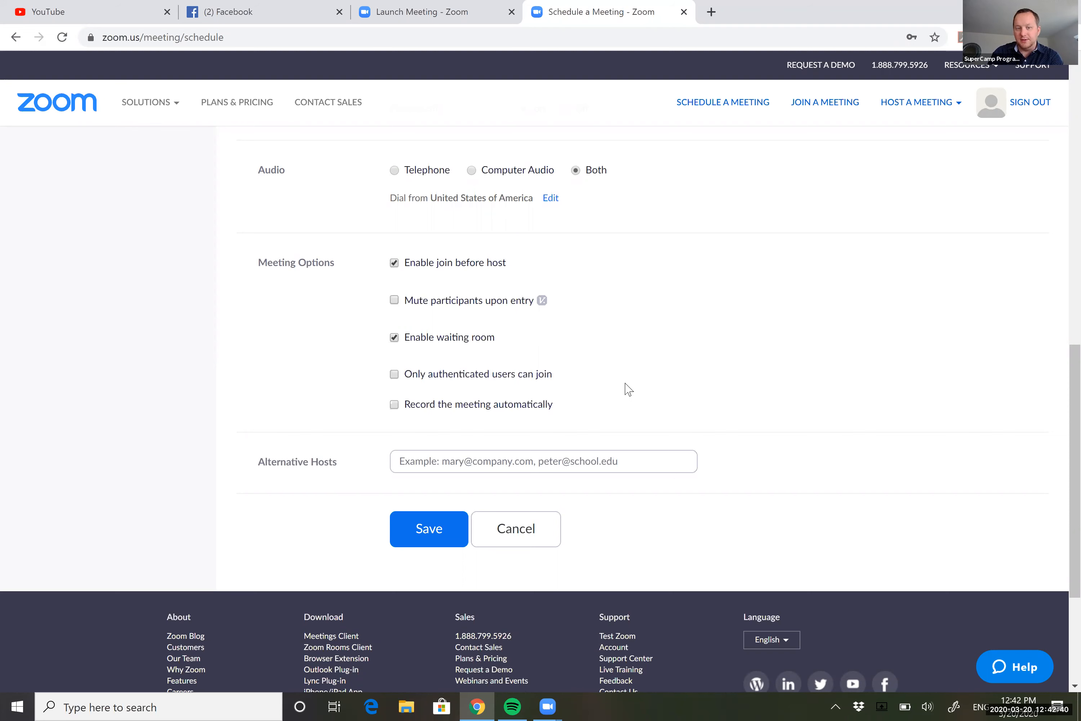
left_click(395, 405)
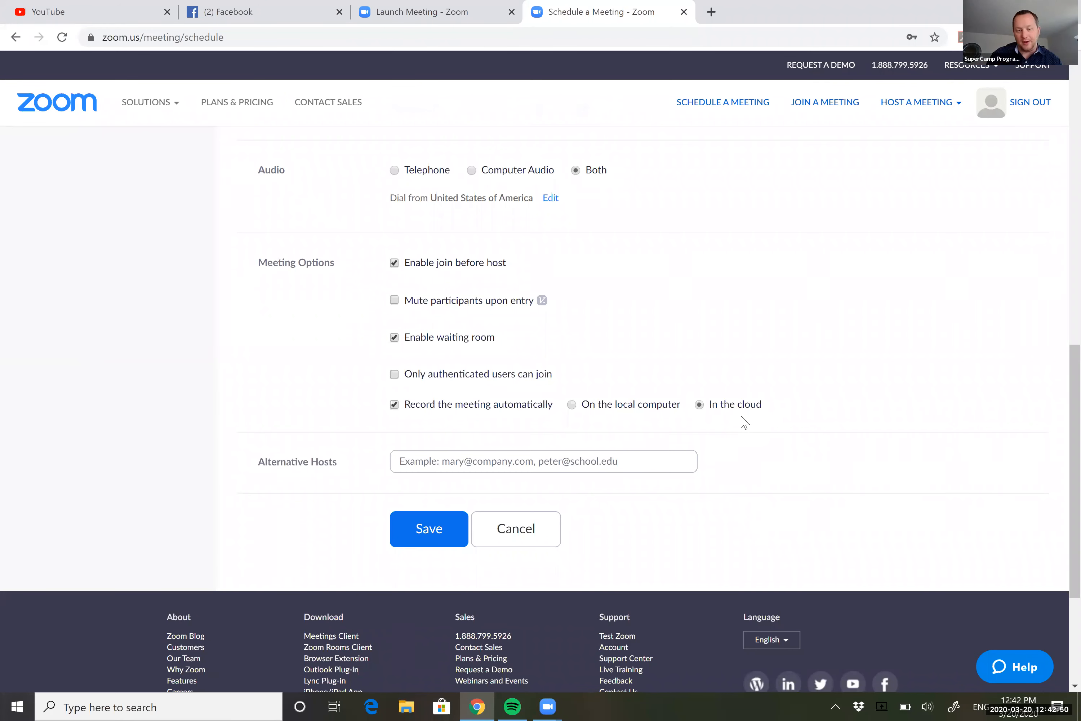
left_click(592, 462)
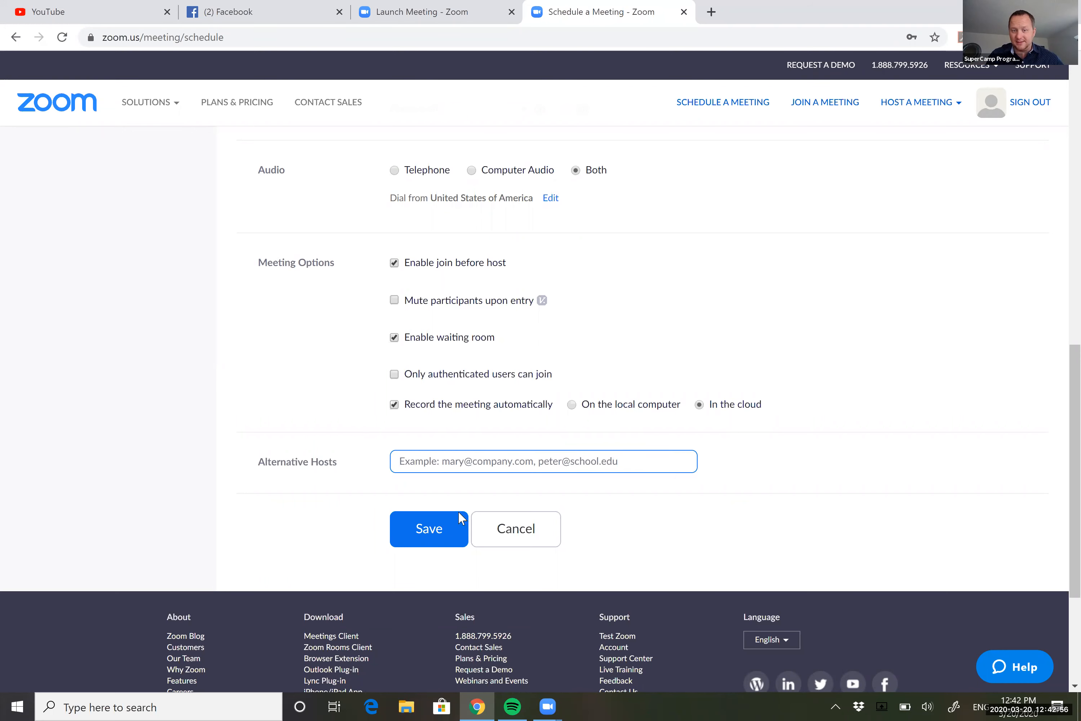
left_click(425, 530)
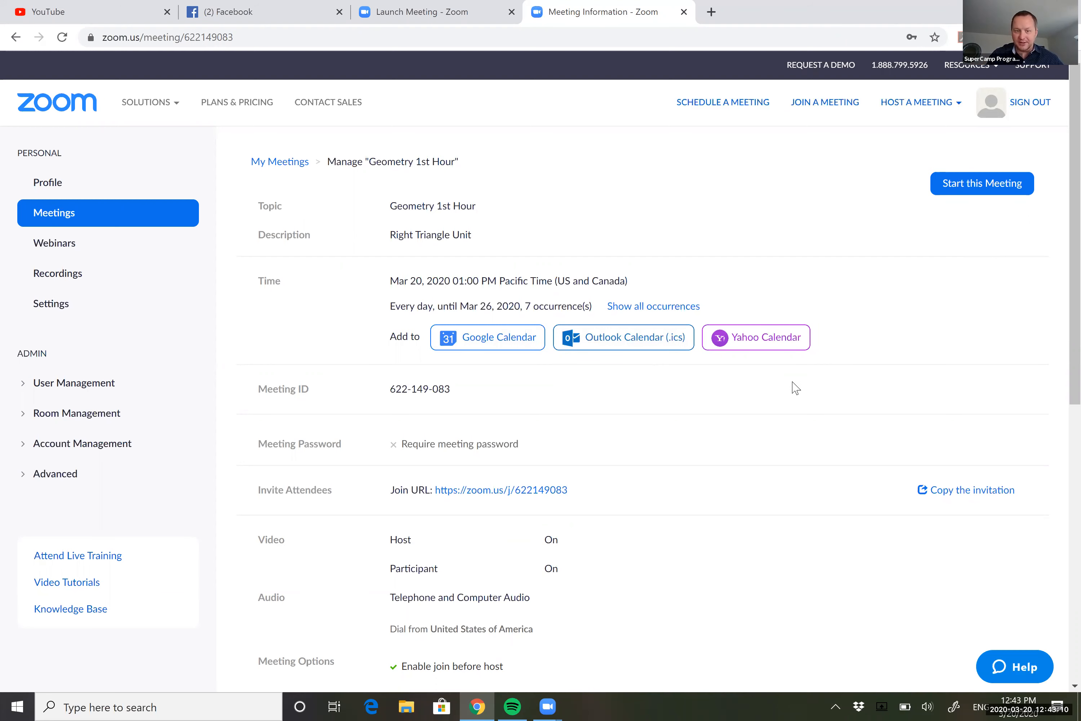
Copy the Geometry 1st Hour meeting invitation to the clipboard and close the invitation window.
left_click(966, 492)
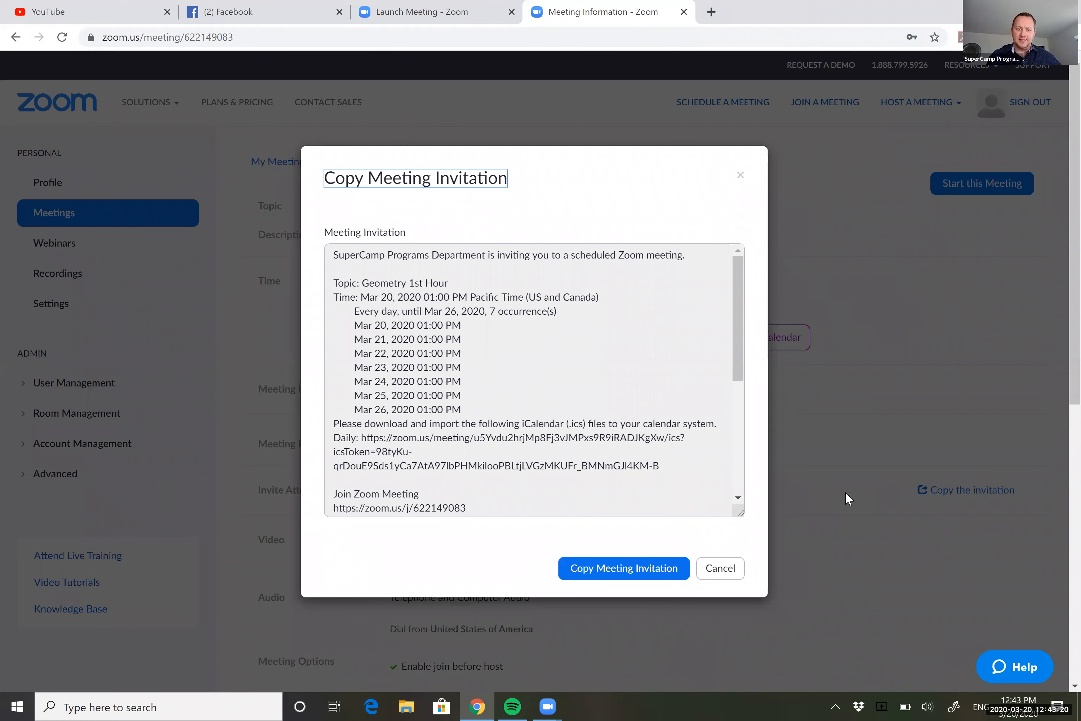
left_click(605, 569)
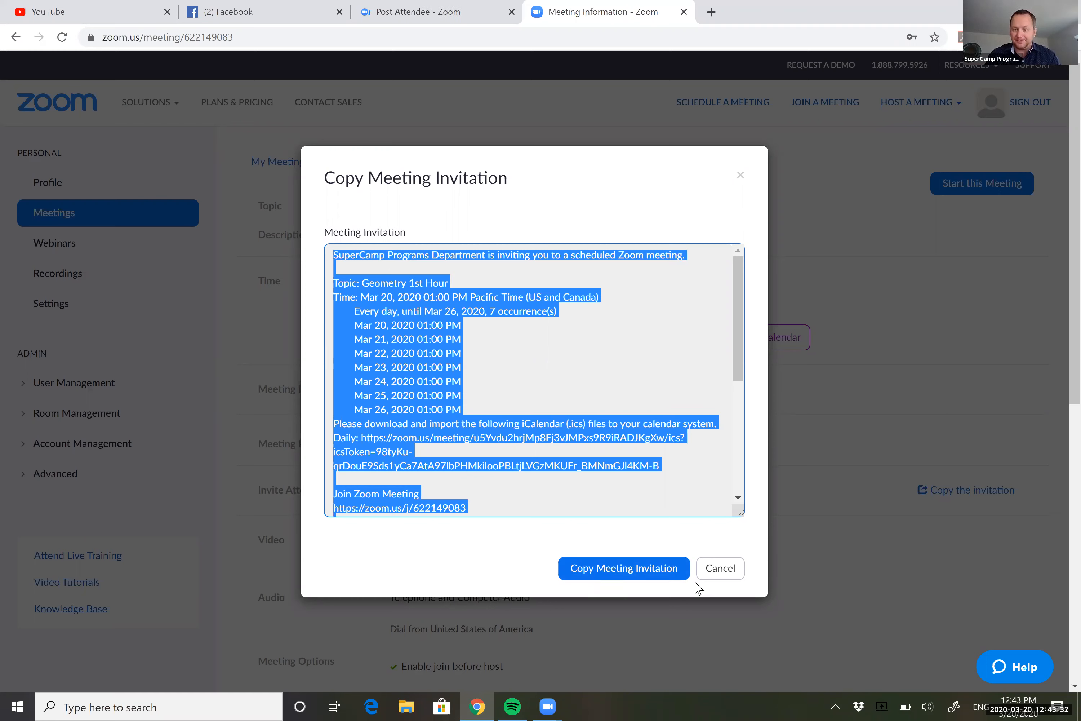
left_click(777, 556)
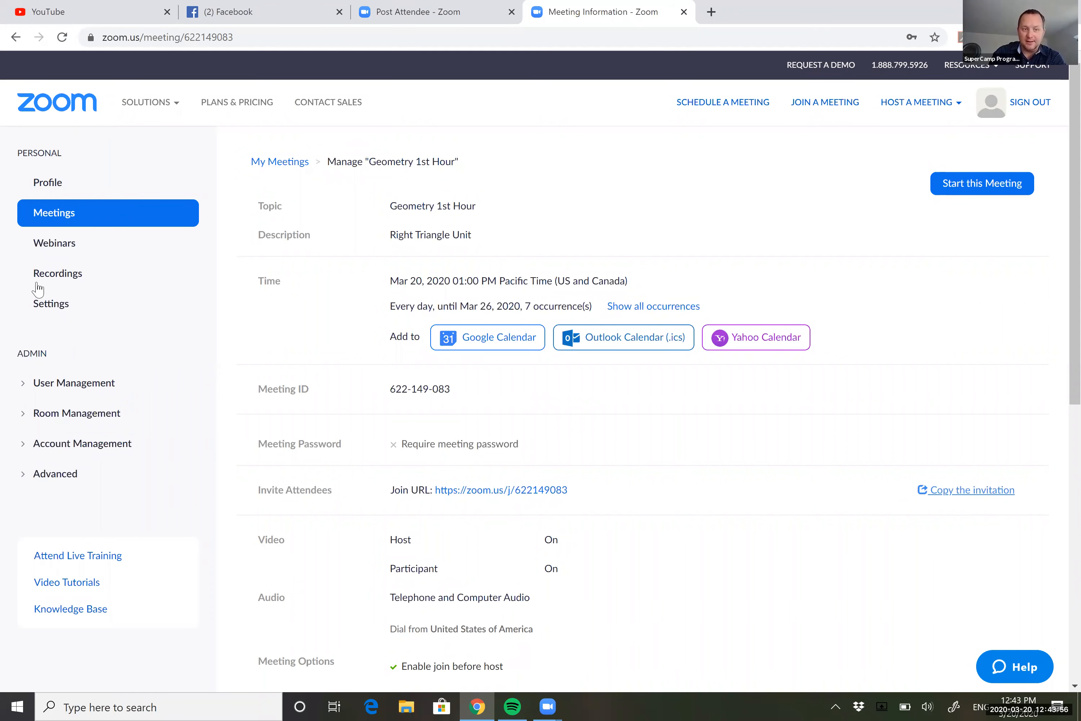
Copy the How To Navigate SuperCamp recording's share link, then return to Meetings.
left_click(57, 278)
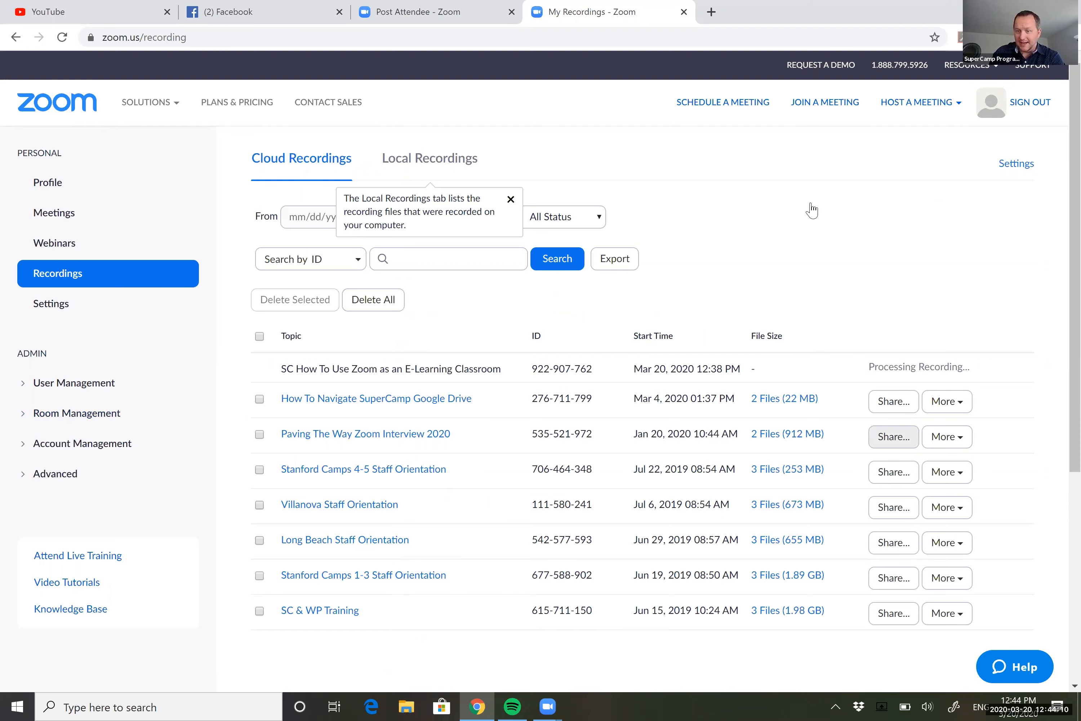
left_click(893, 401)
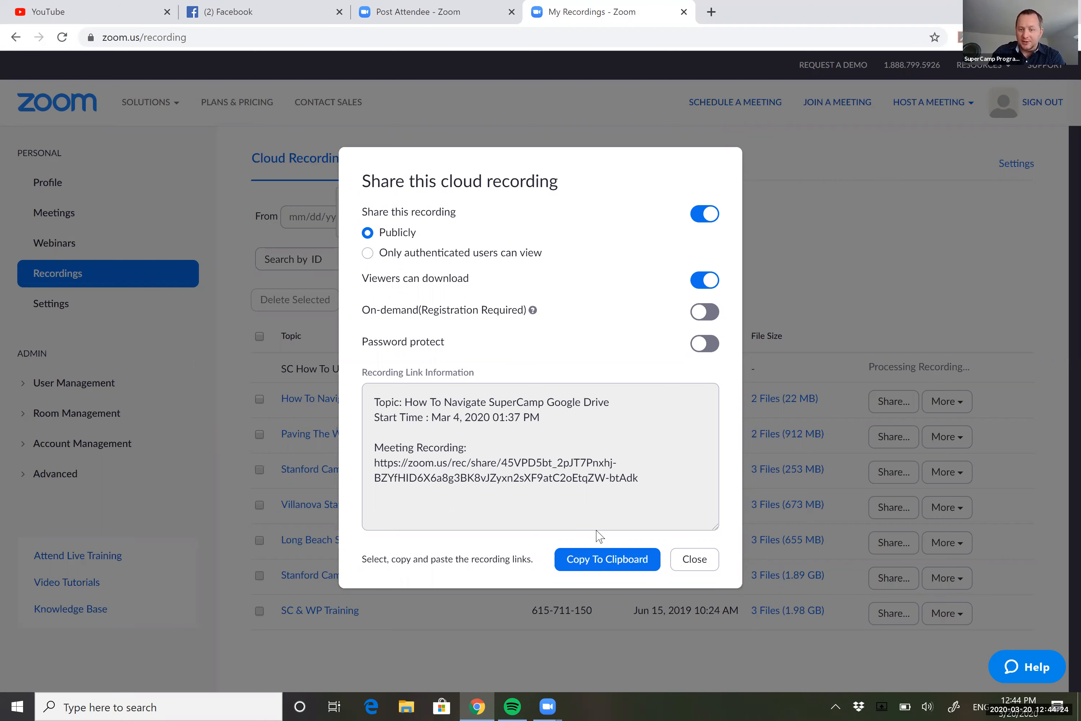
left_click(599, 560)
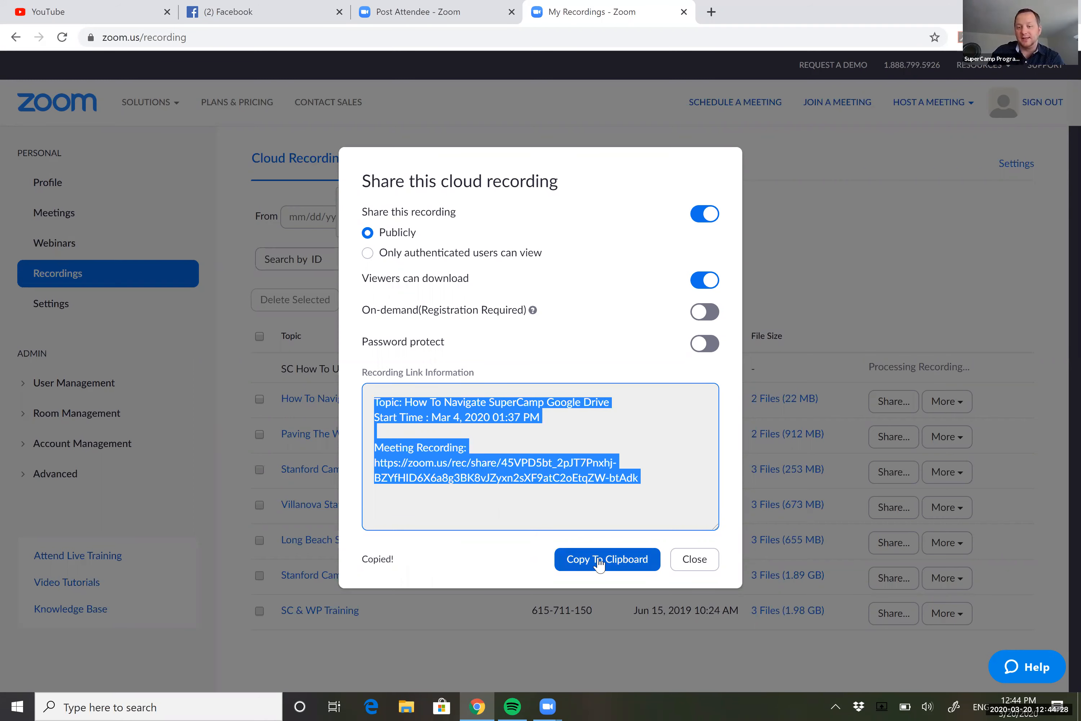
left_click(698, 563)
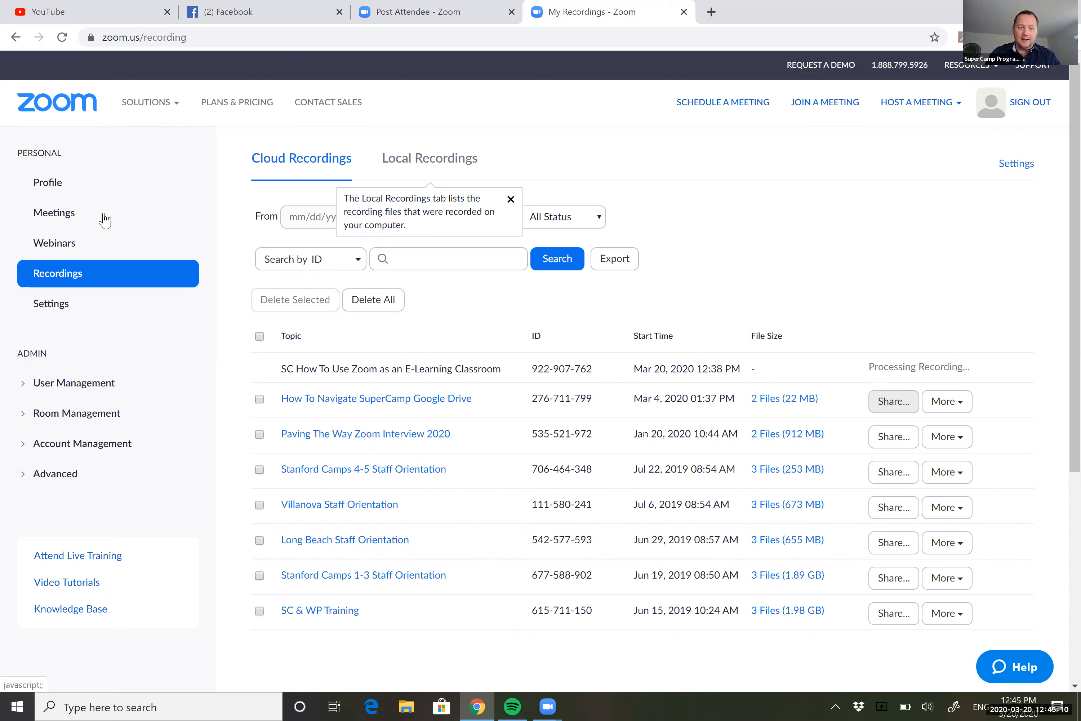
left_click(51, 216)
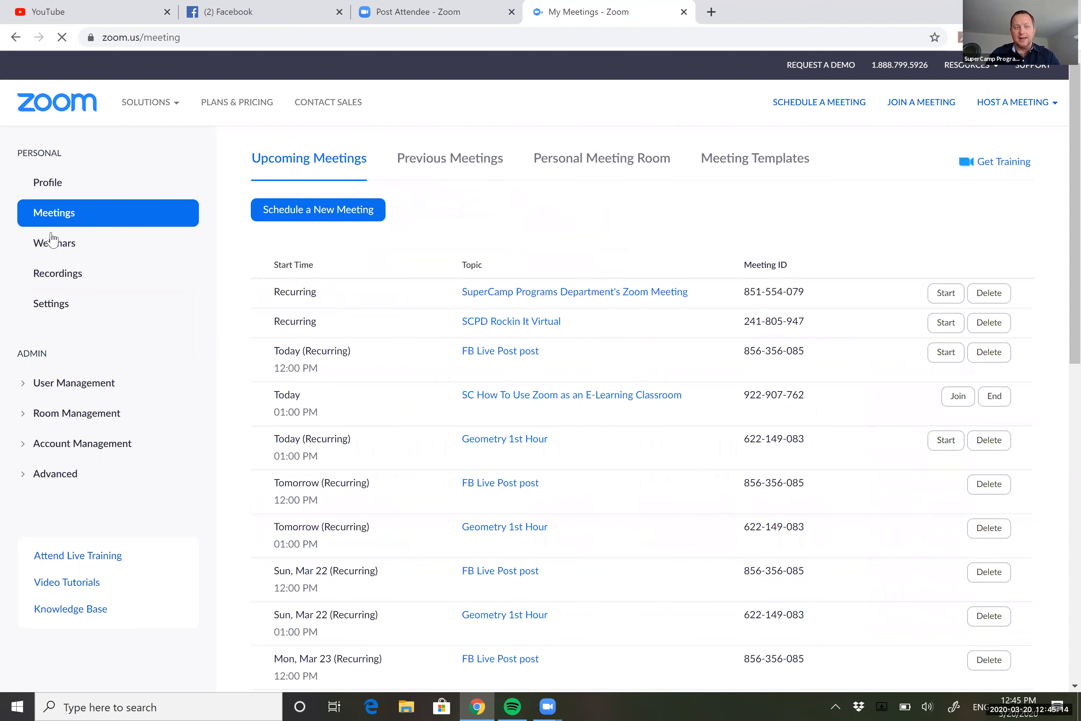